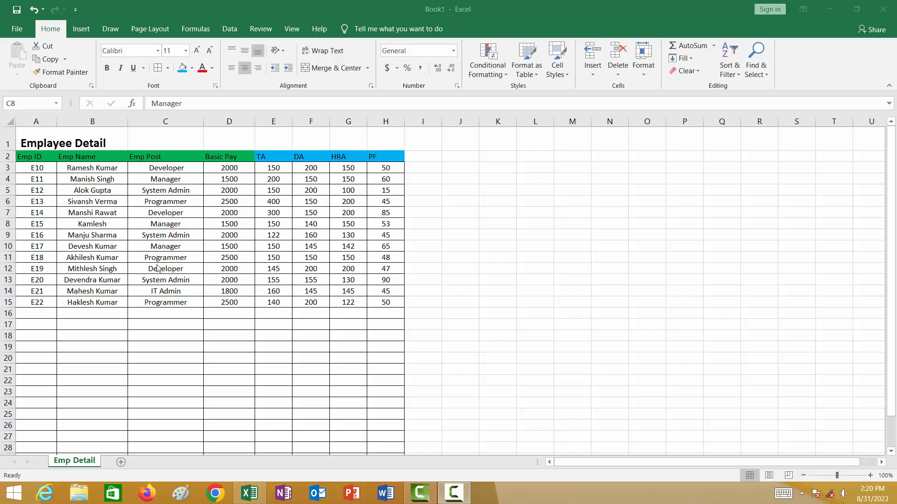
Load the employee data range A1:H15 into Power Query as a table with headers.
click(229, 29)
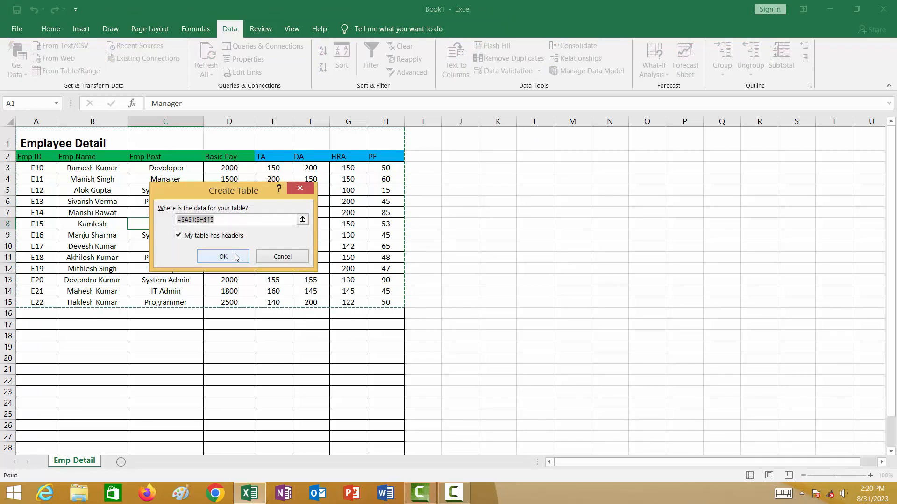
click(236, 257)
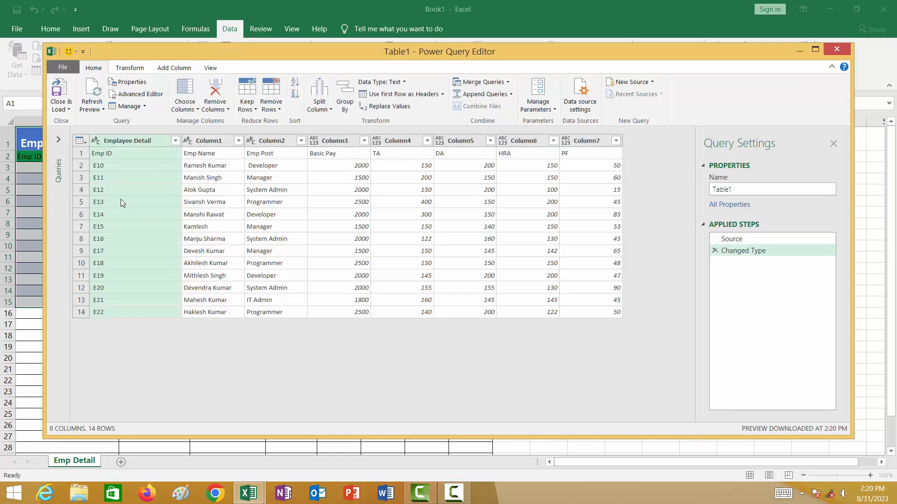
Duplicate the Table1 query, and duplicate that copy as well, to have three identical queries.
click(57, 141)
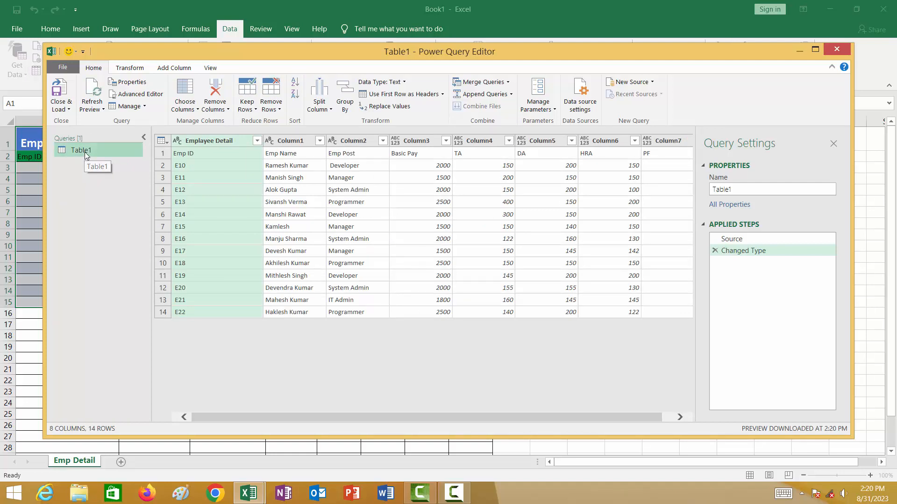
right_click(85, 154)
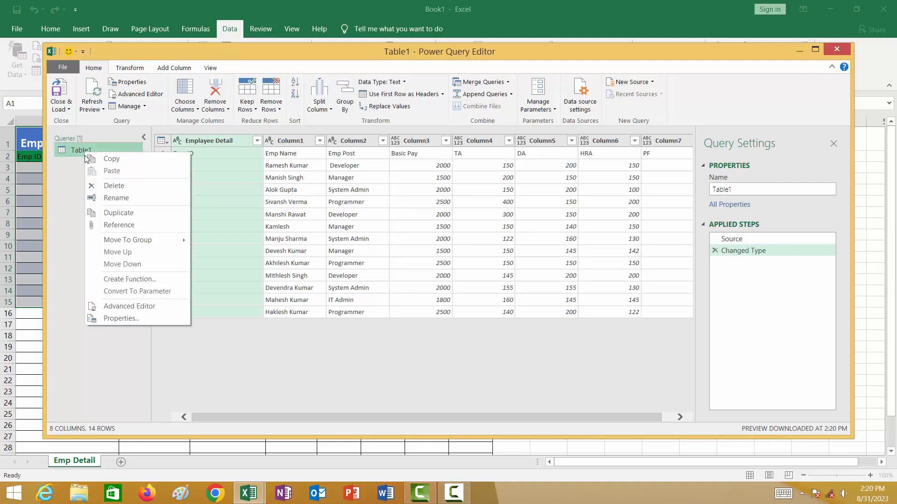
click(108, 212)
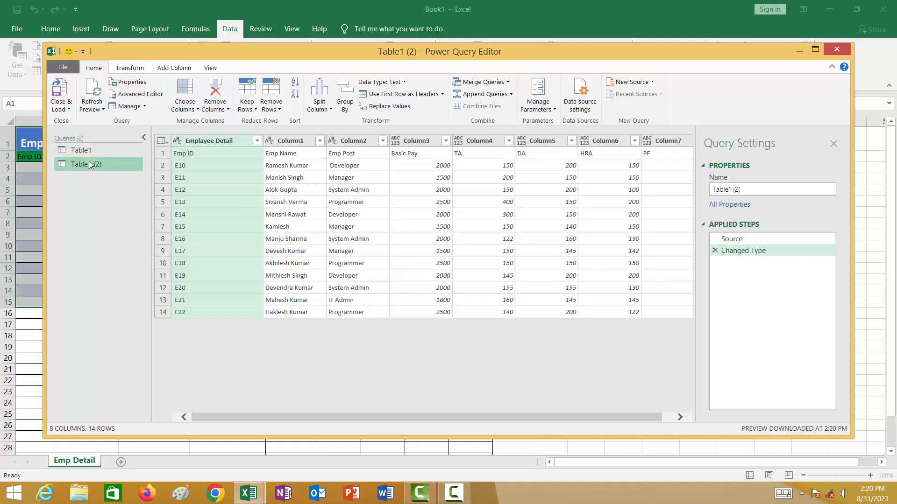
right_click(89, 161)
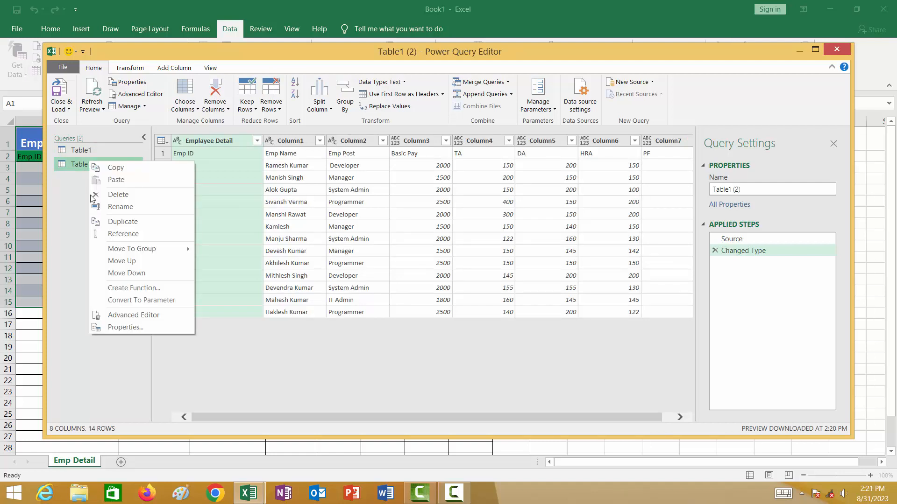
click(112, 221)
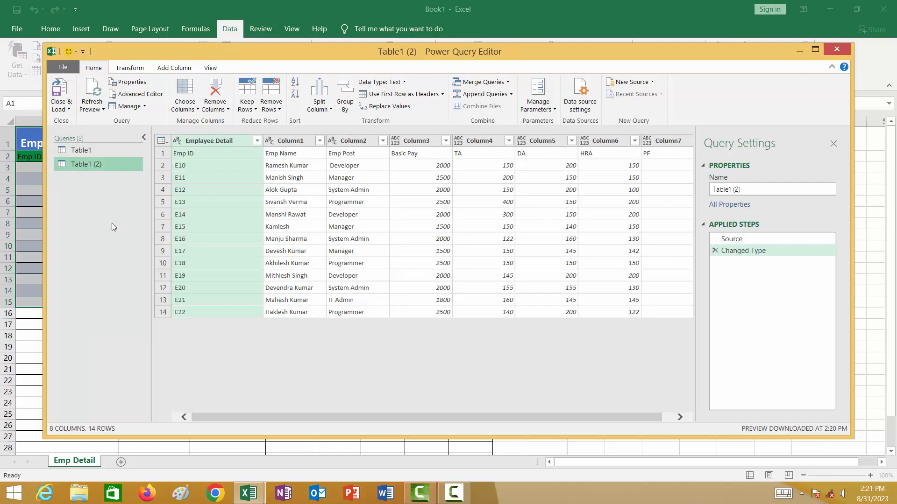
Rename the original Table1 query as Mananger.
click(76, 150)
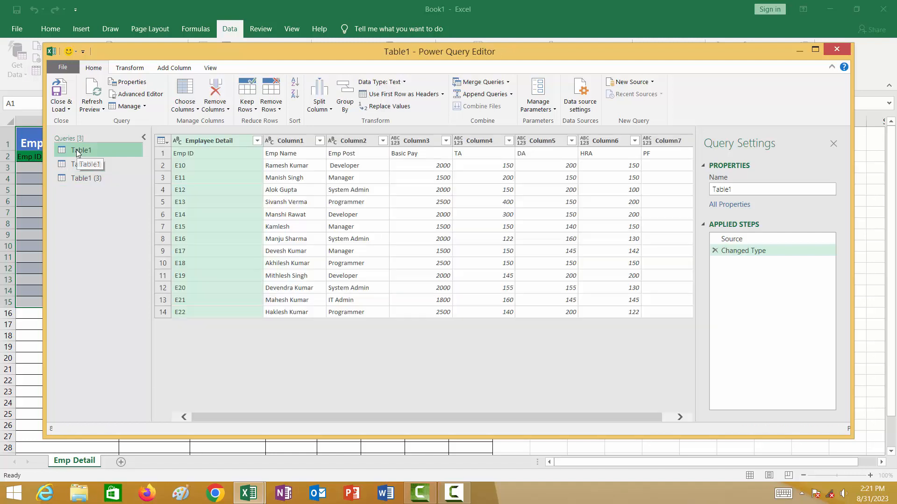
right_click(76, 150)
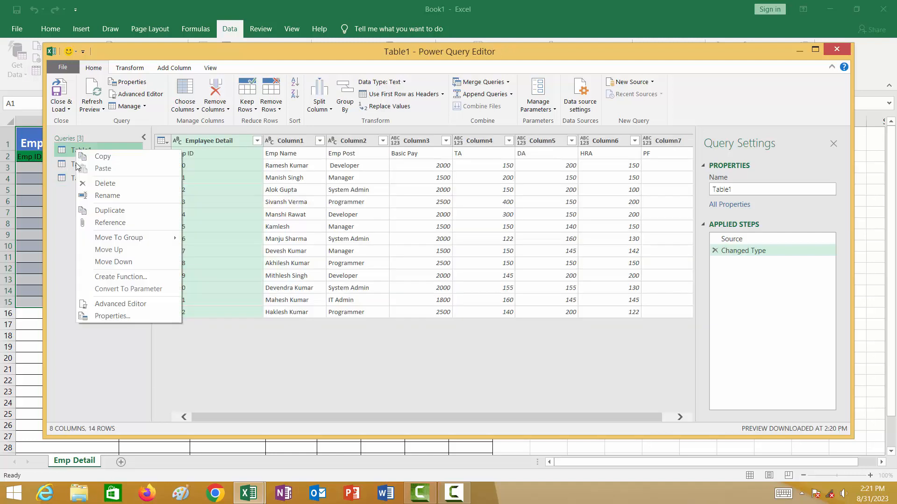
click(112, 196)
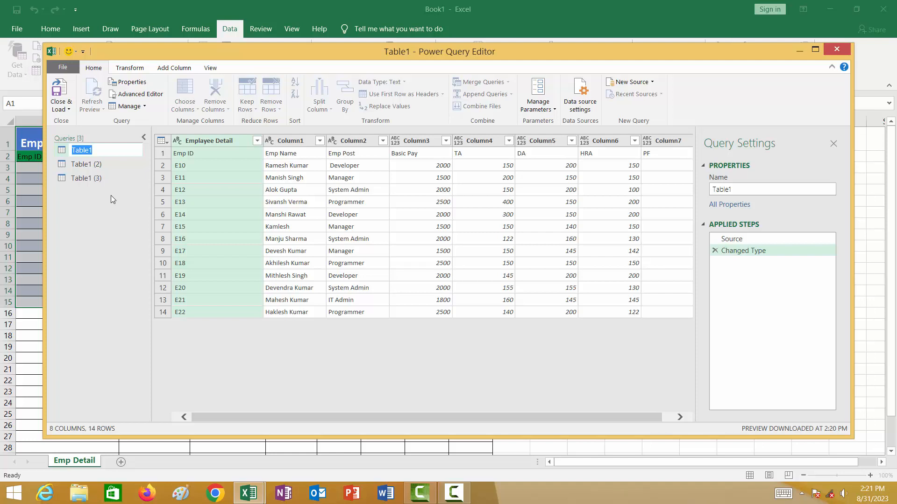
key(BackSpace)
text(Mananger)
key(Return)
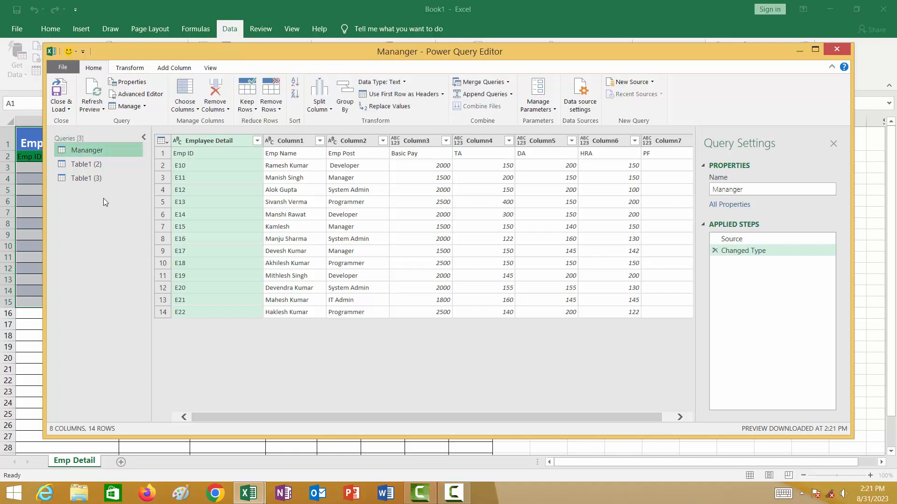
Rename the Table1 (2) query as System Admin.
click(87, 164)
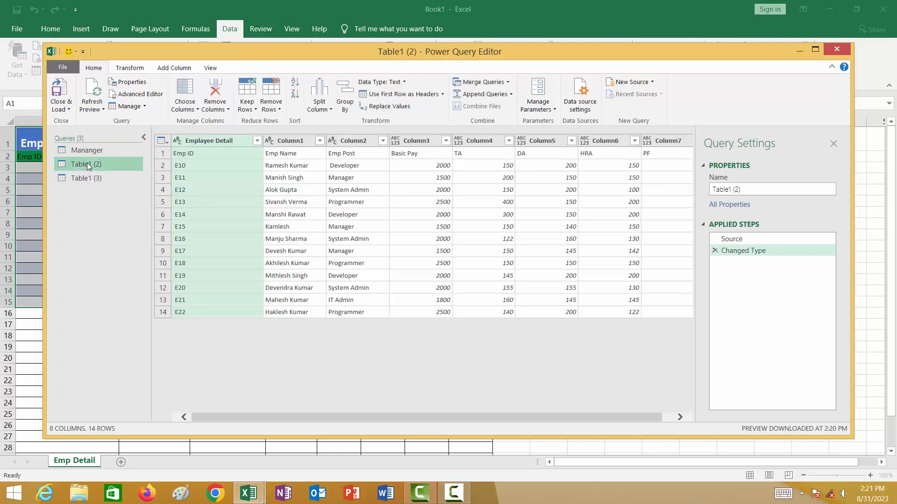
right_click(87, 164)
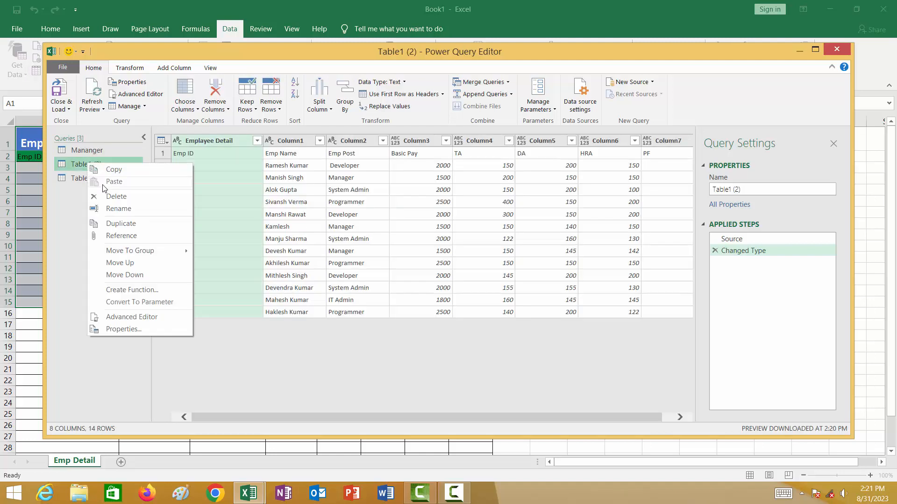
click(111, 208)
text(S)
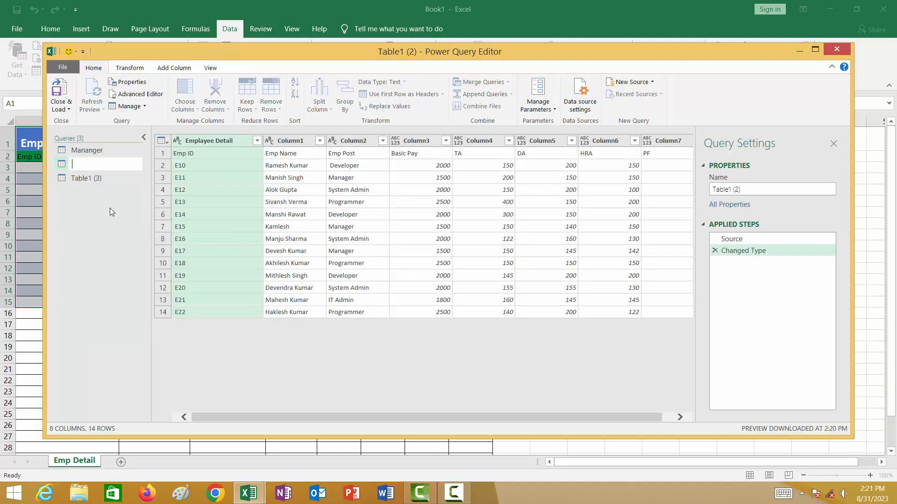
text(ystem Admin)
key(Return)
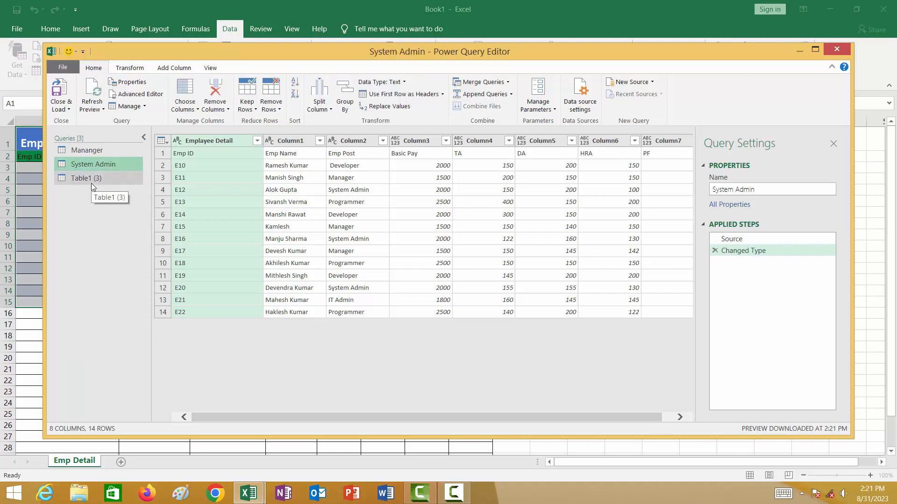
Rename the Table1 (3) query as Developer.
right_click(92, 184)
click(85, 176)
right_click(86, 176)
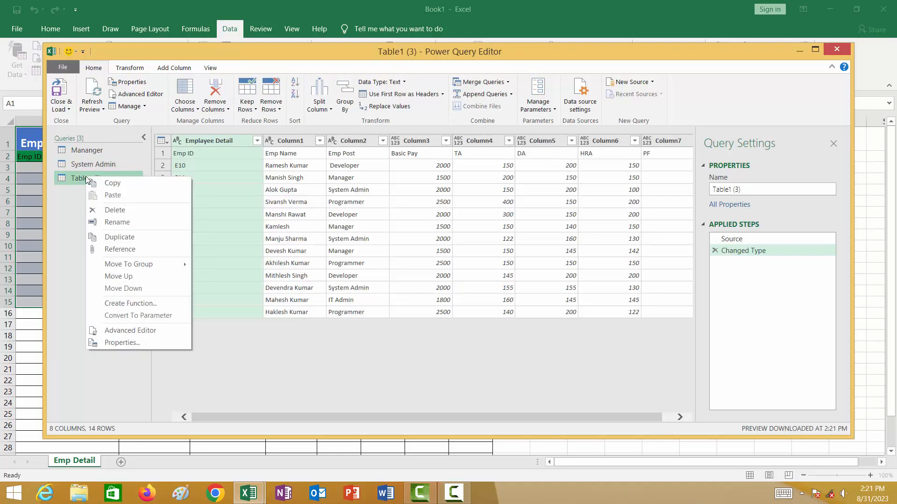
click(118, 223)
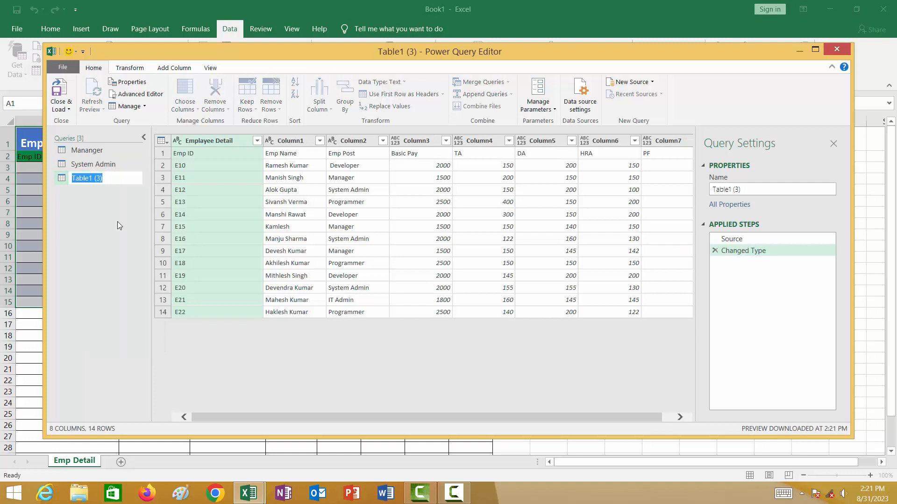
key(BackSpace)
text(Develp)
key(BackSpace)
text(oper)
key(Return)
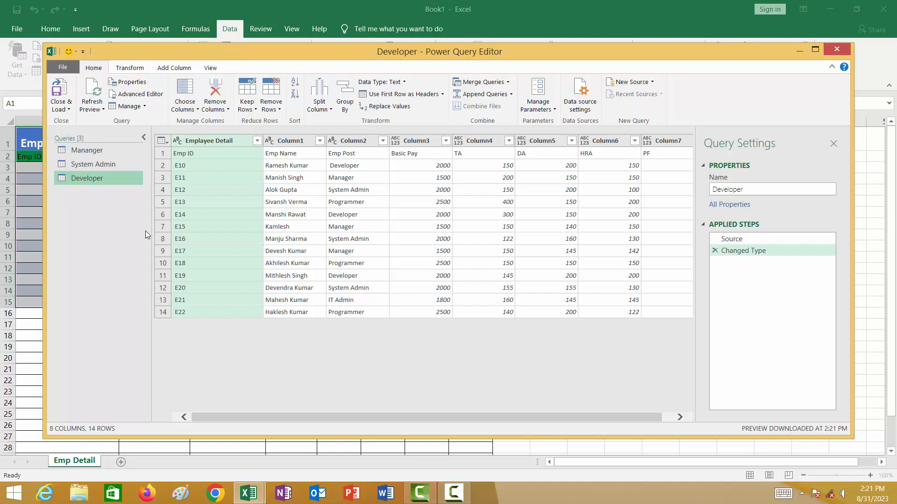
Filter Column2 of the Mananger query to keep only the Manager rows.
click(87, 150)
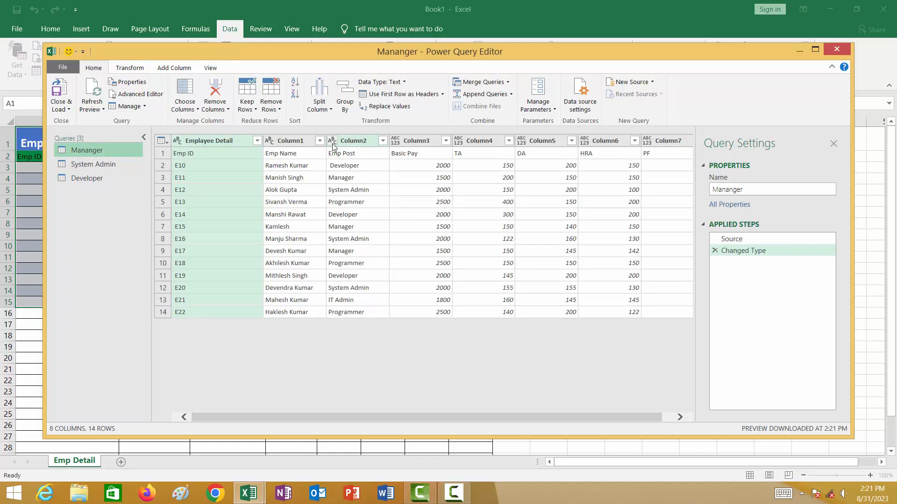
click(382, 141)
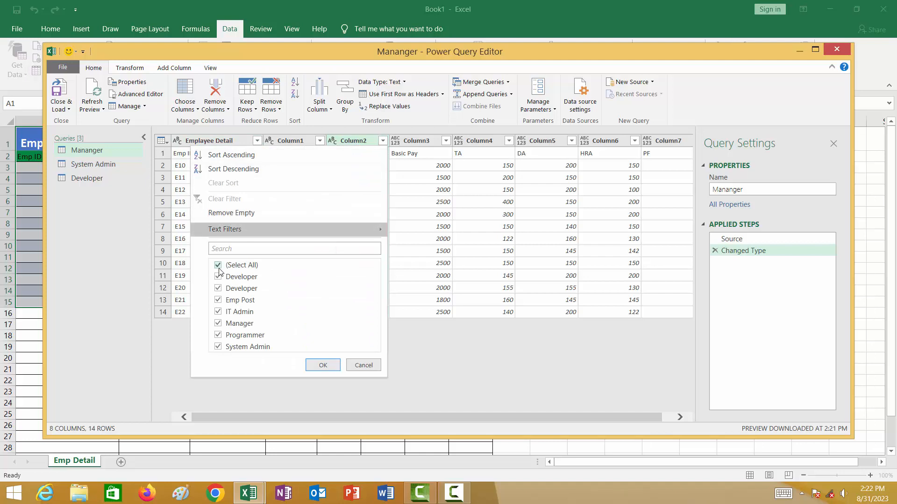
click(218, 266)
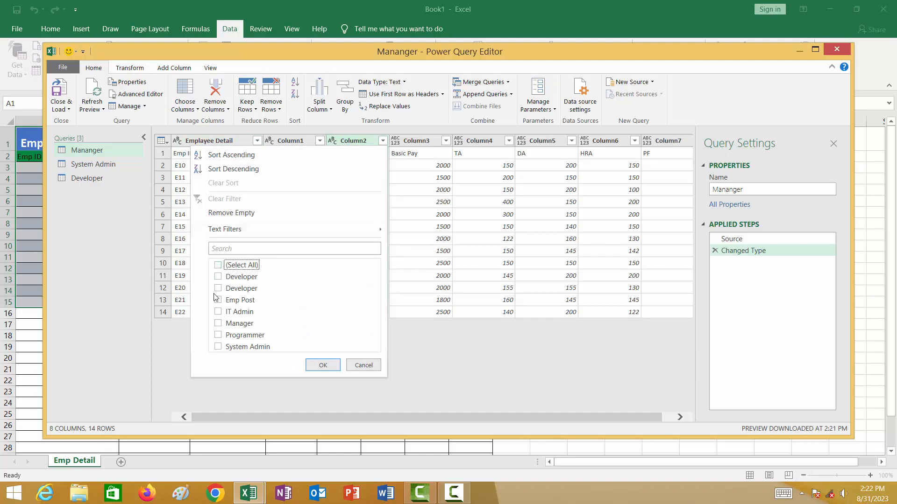
click(218, 324)
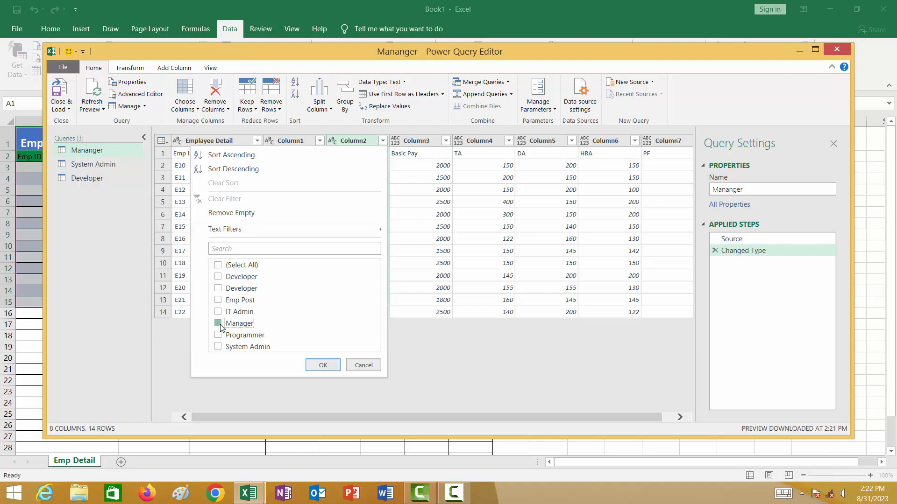
click(322, 365)
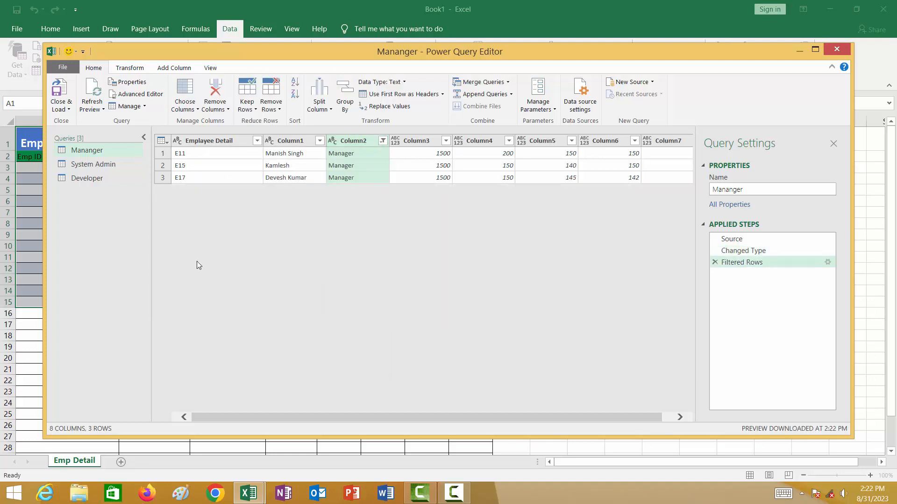
Filter Column2 of the System Admin query to keep only the System Admin rows.
click(108, 166)
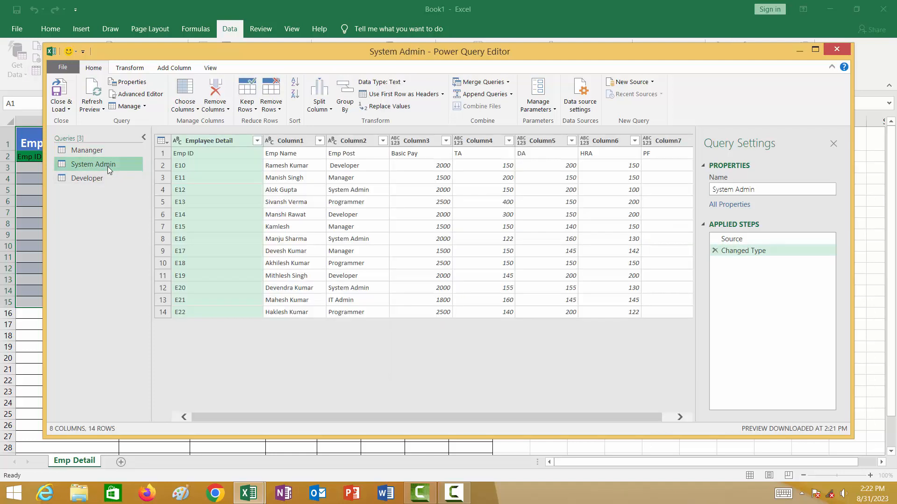
click(382, 141)
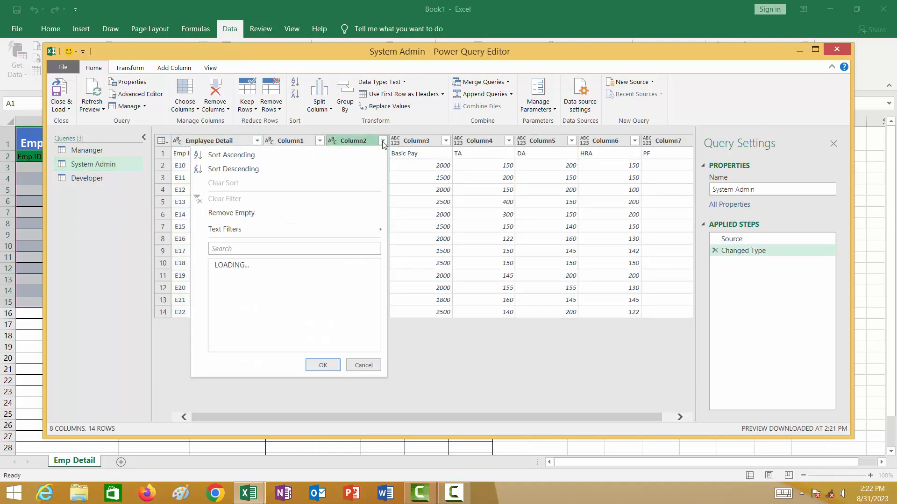
click(218, 266)
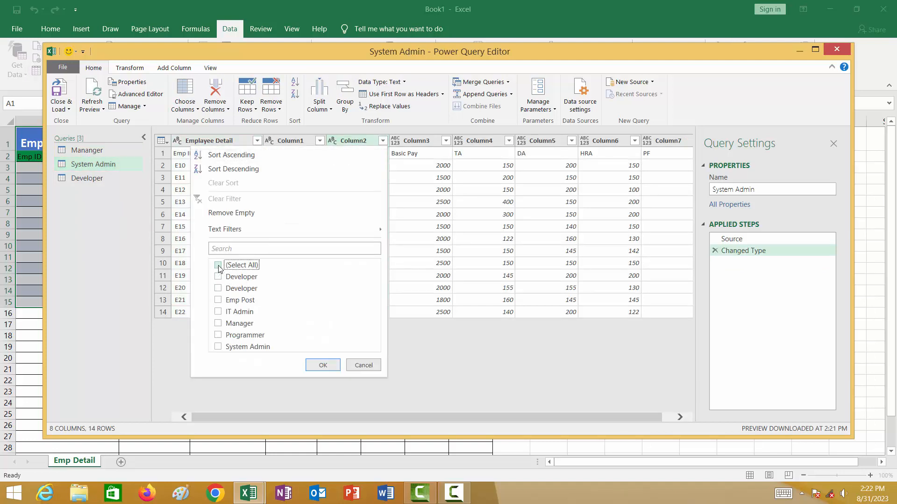
click(219, 346)
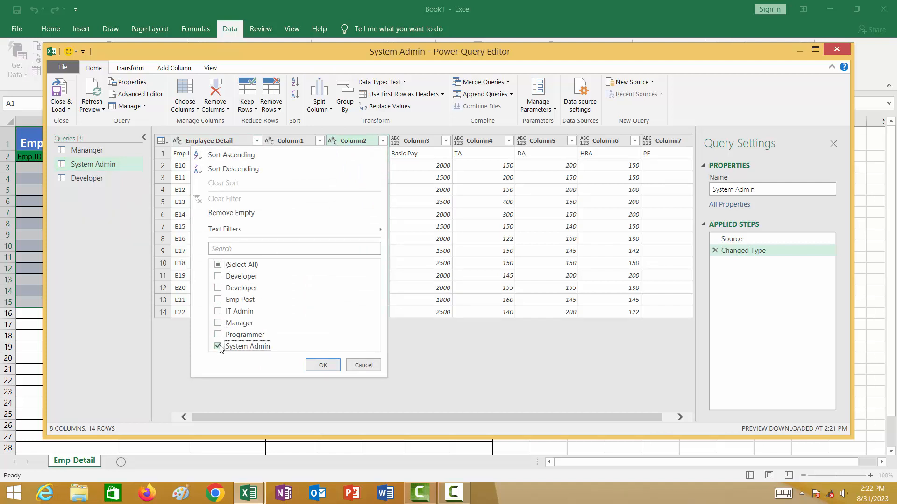
click(322, 366)
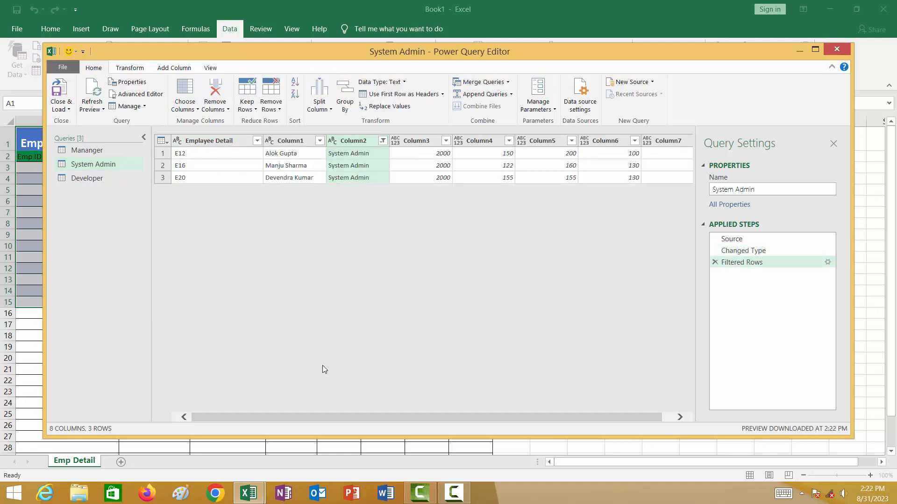
Filter Column2 of the Developer query to keep only the second of the two Developer values.
click(100, 179)
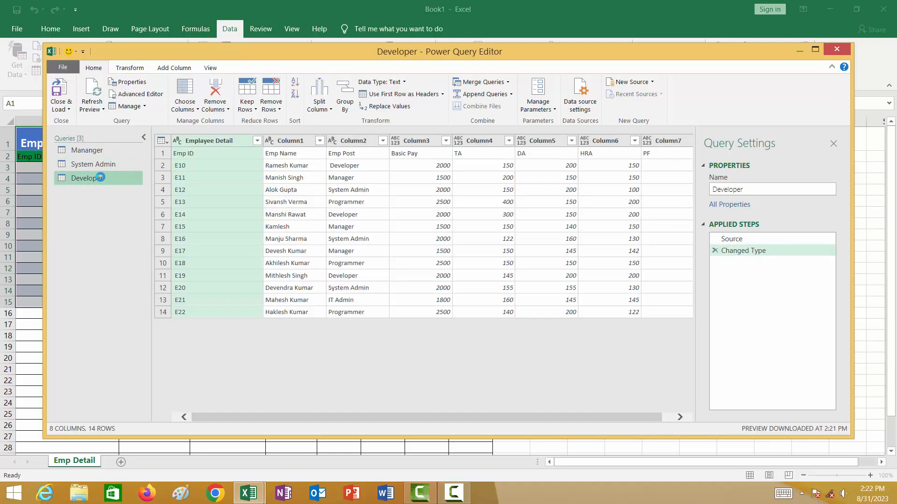
click(382, 141)
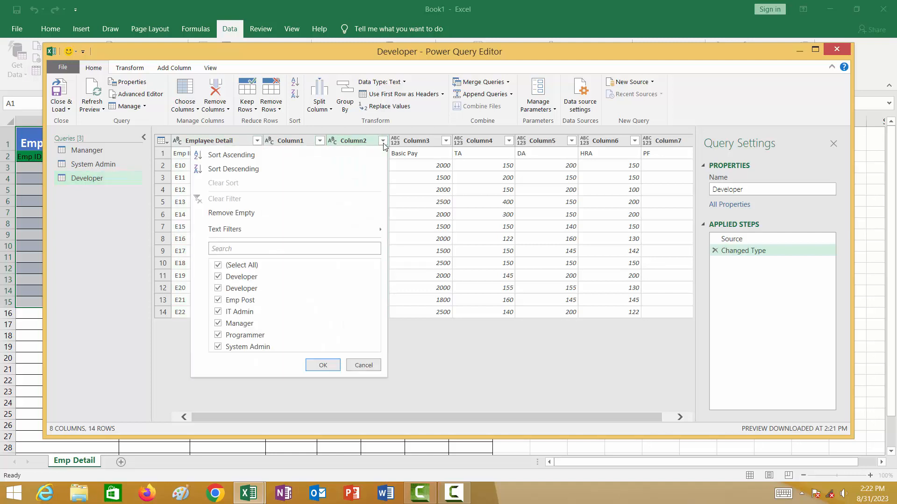
click(218, 266)
click(217, 288)
click(323, 366)
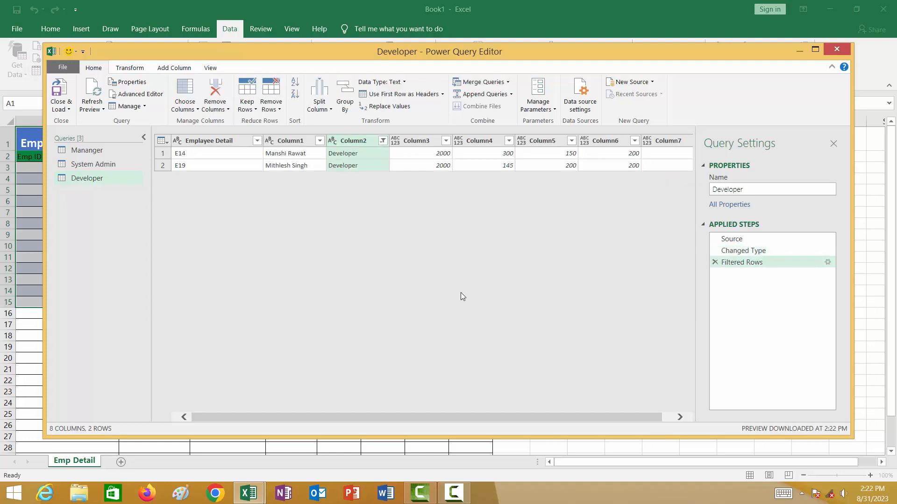
Close the Power Query Editor and keep the changes so the three queries load into new worksheets.
click(837, 49)
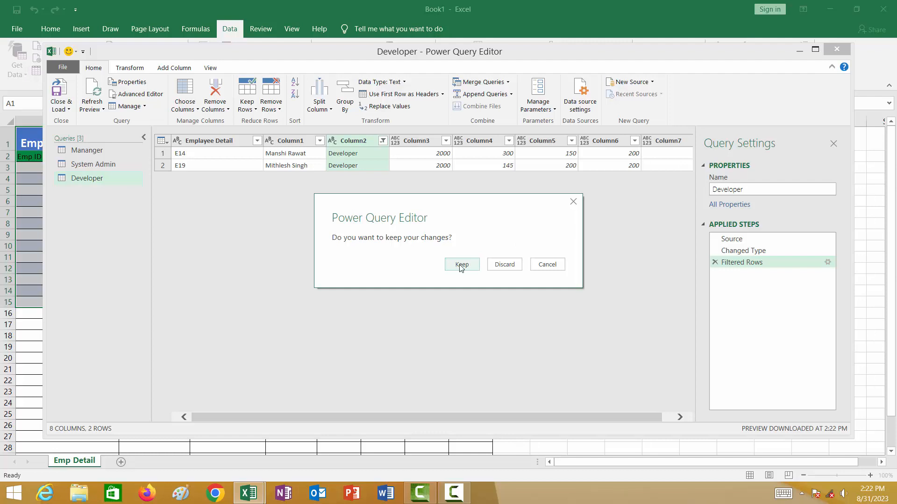
click(463, 265)
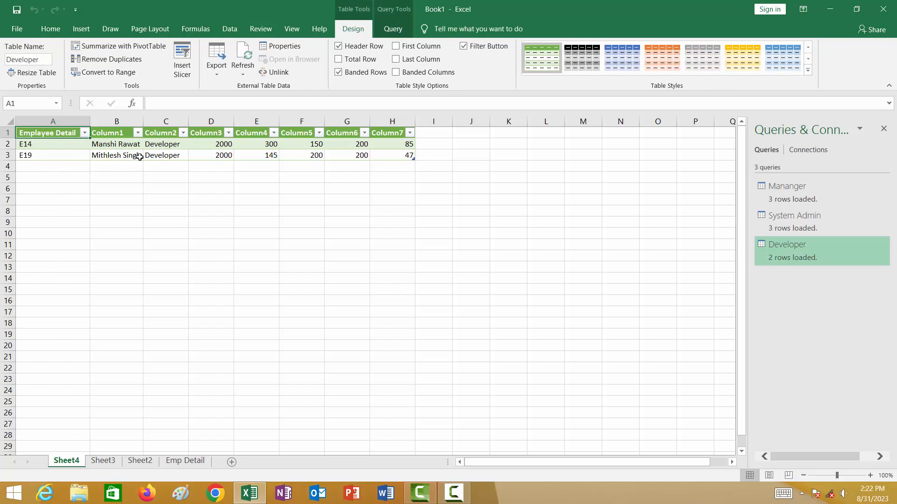
Rename Sheet4, which holds the Developer query's table, as Developer.
right_click(69, 462)
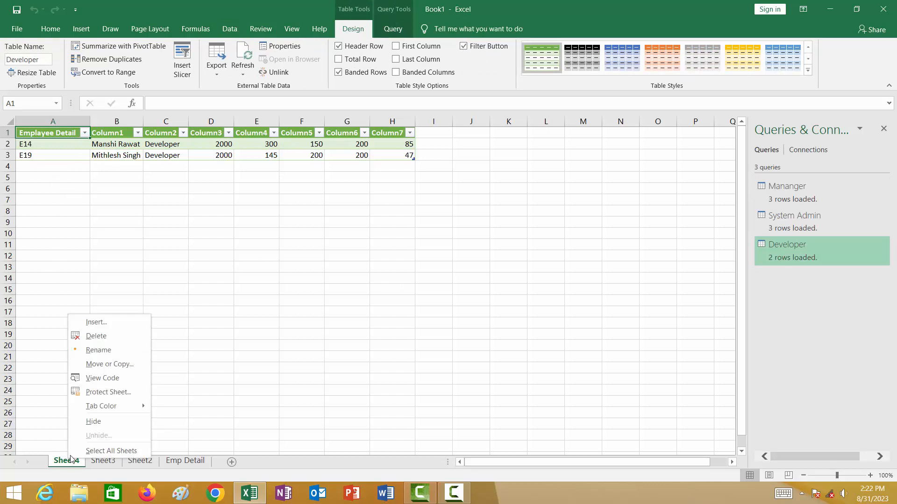
click(106, 351)
key(BackSpace)
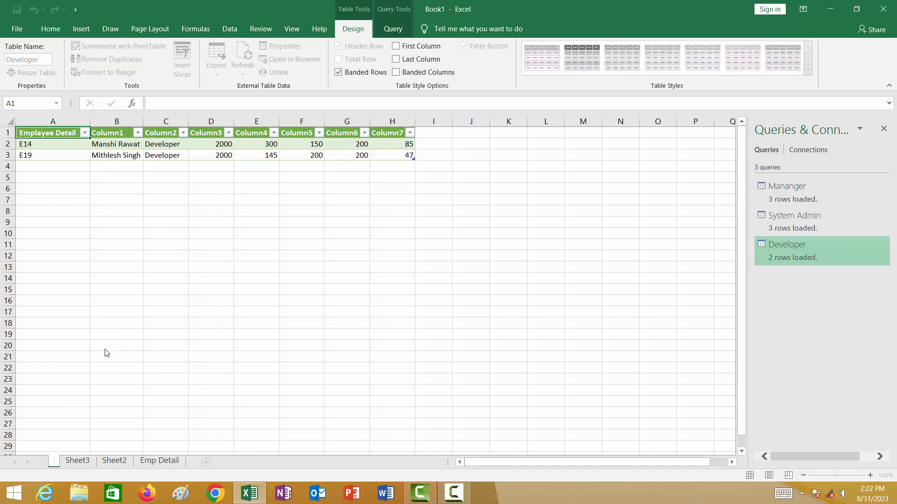
text(Deve)
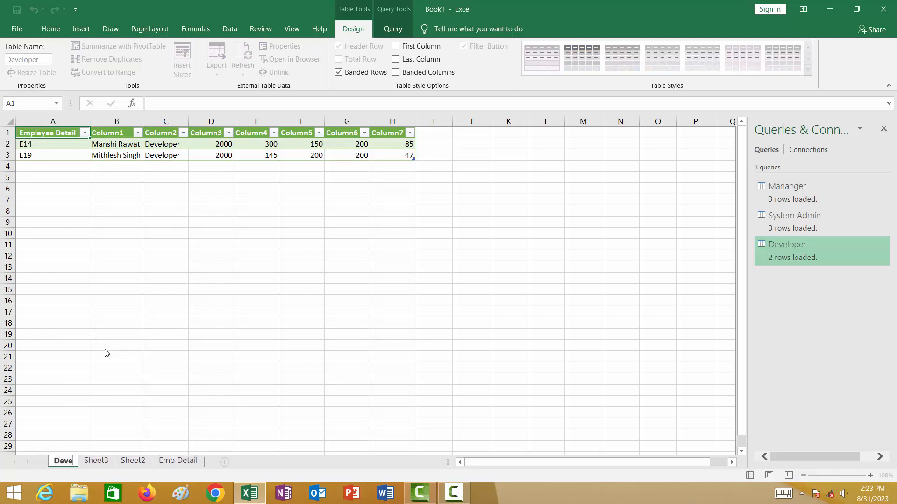
text(loper)
key(Return)
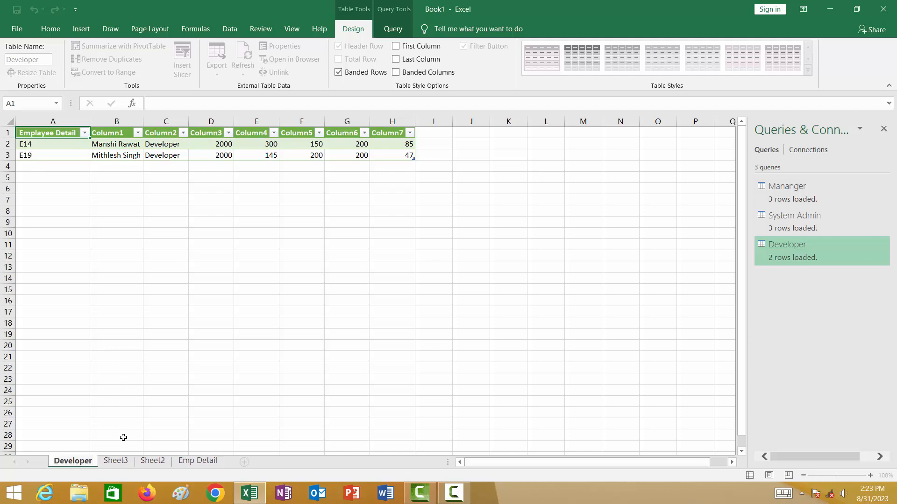
Rename Sheet3, which holds the System Admin query's table, as System Admin.
click(123, 461)
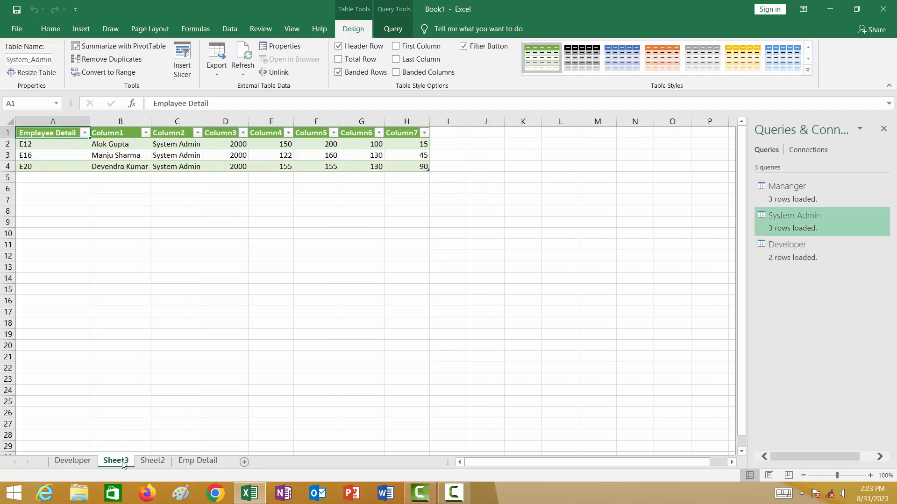
right_click(122, 462)
click(157, 354)
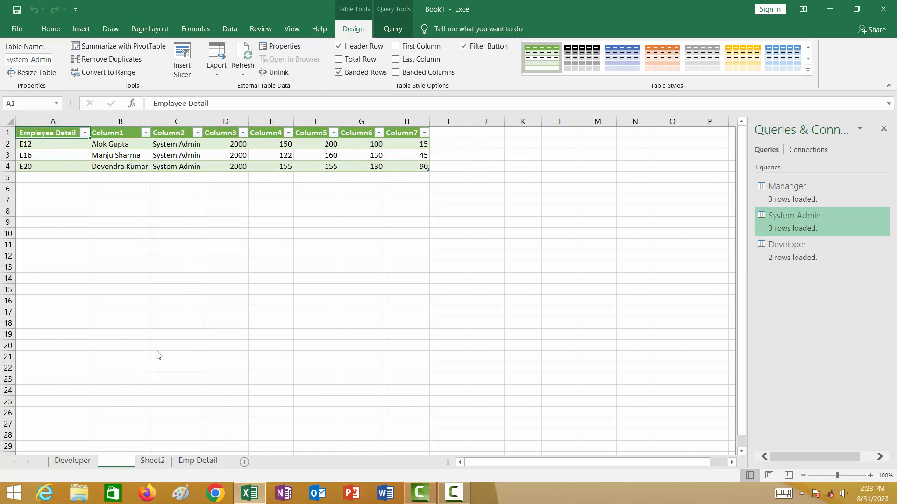
key(BackSpace)
text(S)
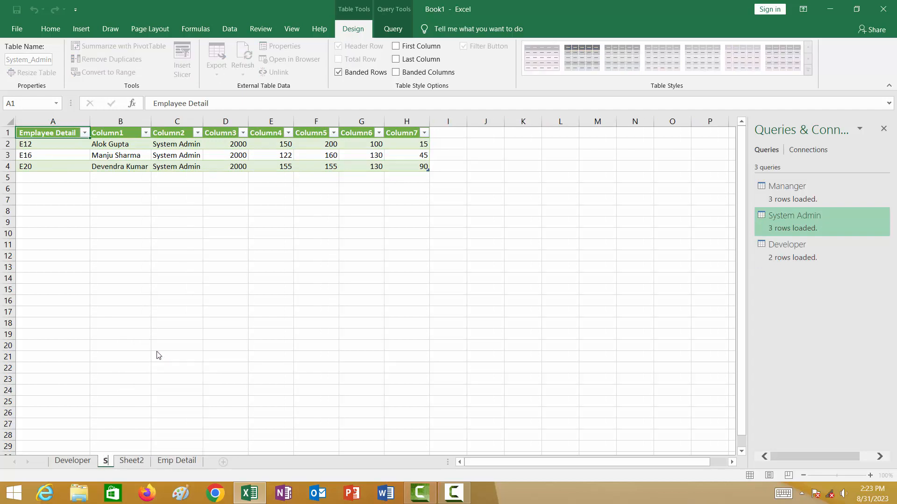
text(ys)
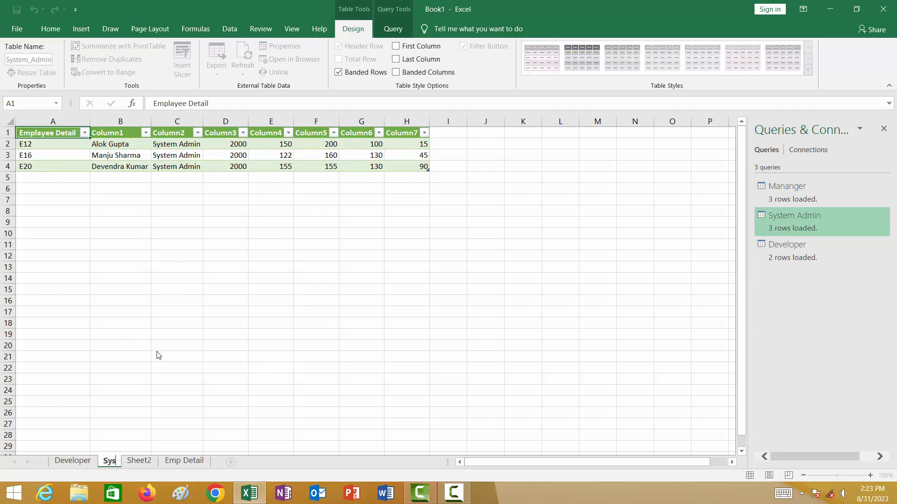
text(tem Ad)
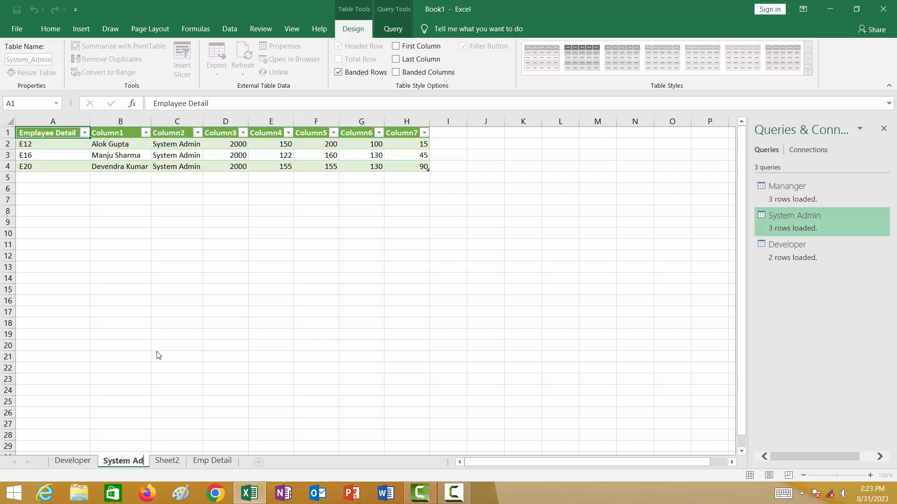
text(min)
Rename Sheet2, which holds the Manager rows, as Manager.
click(182, 461)
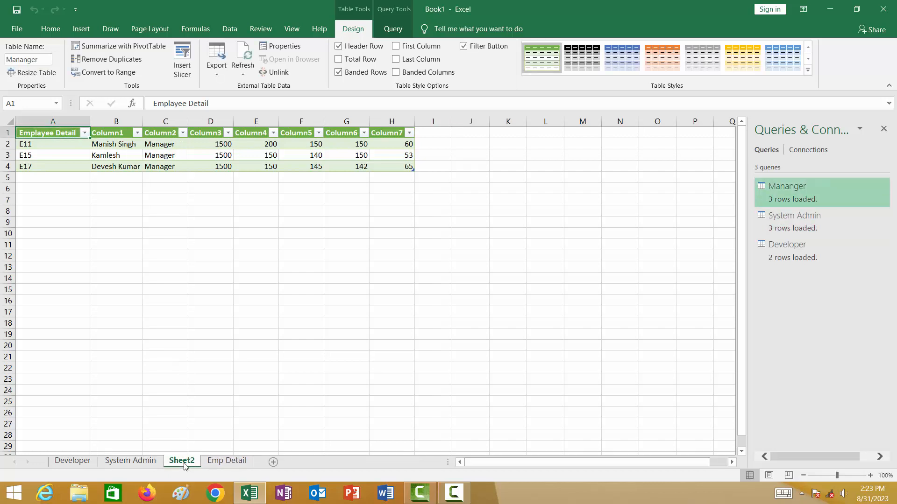
right_click(185, 466)
click(211, 354)
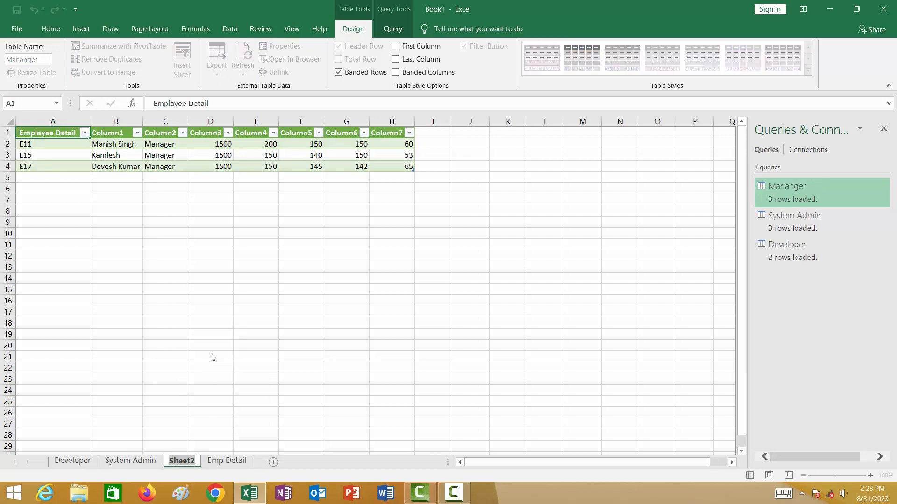
text(Ma)
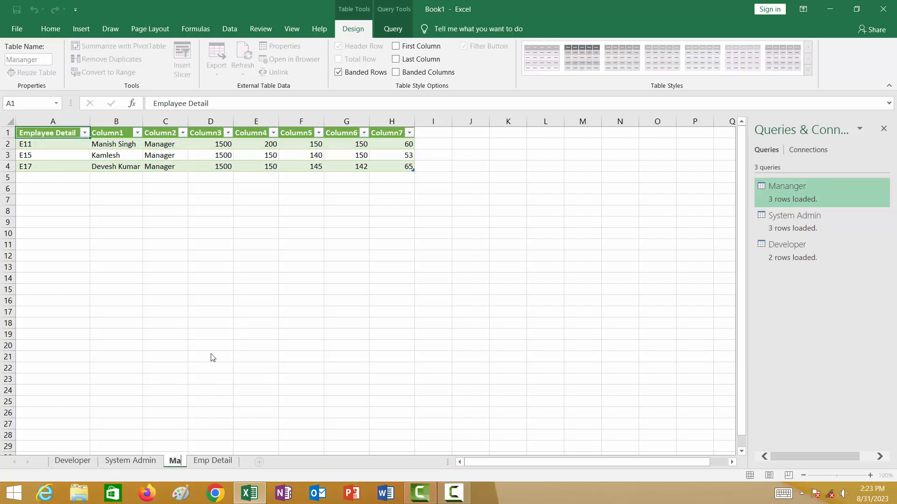
text(nager)
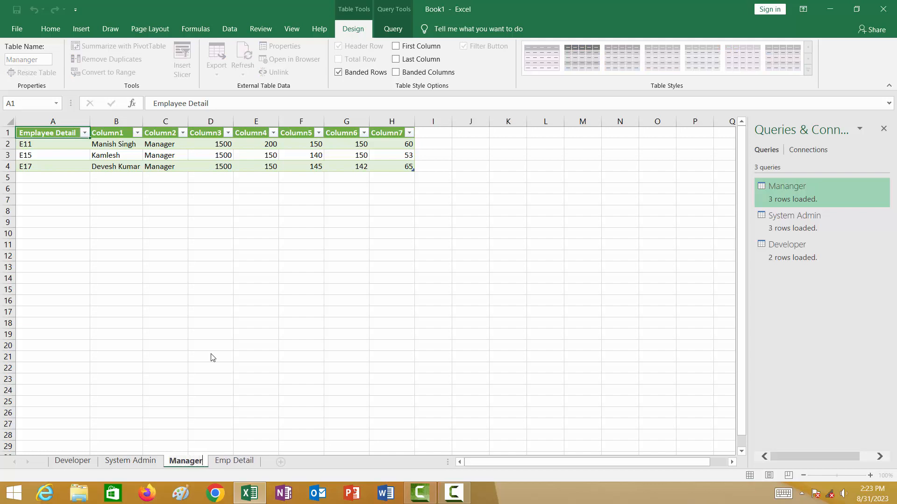
Add three employee rows (Manager, System Admin, Developer) directly below the Emp Detail table's last record, with 50 as the new Developer's PF.
click(234, 461)
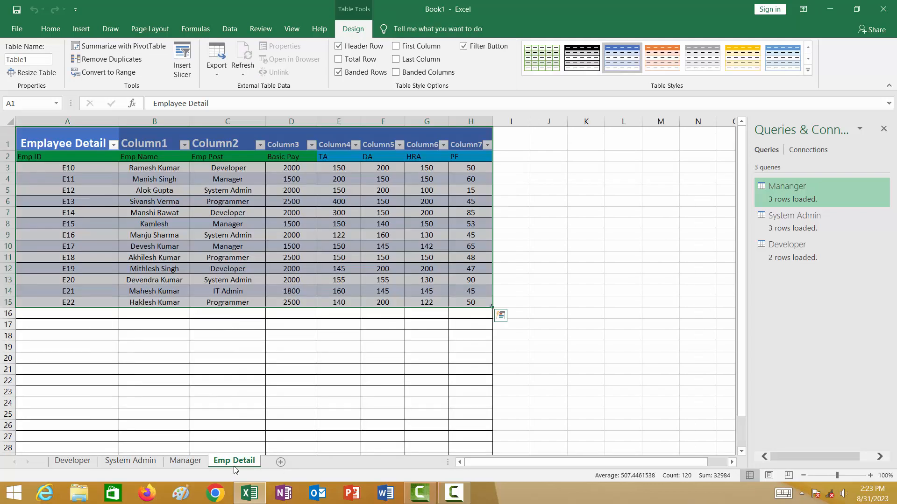
click(213, 403)
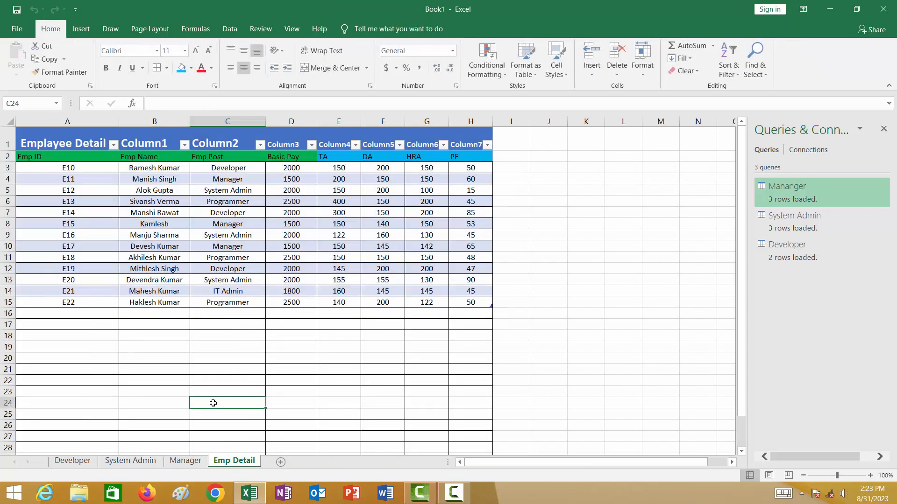
click(79, 316)
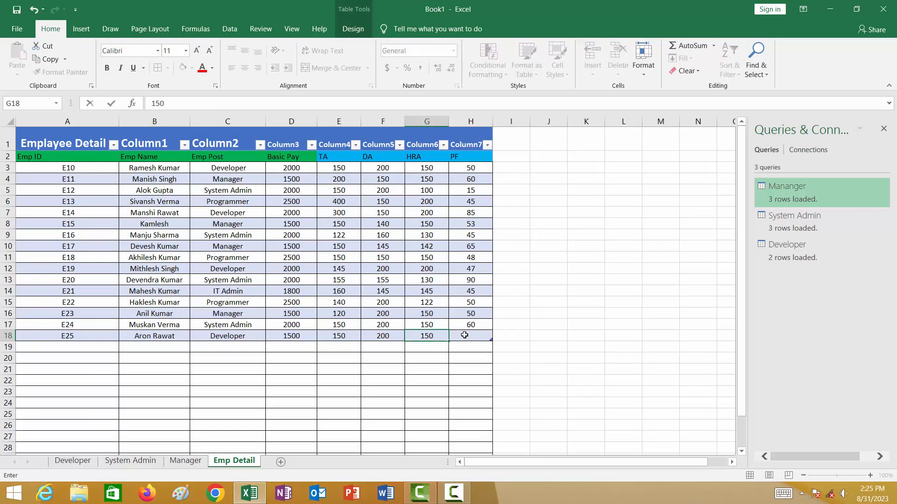
click(471, 336)
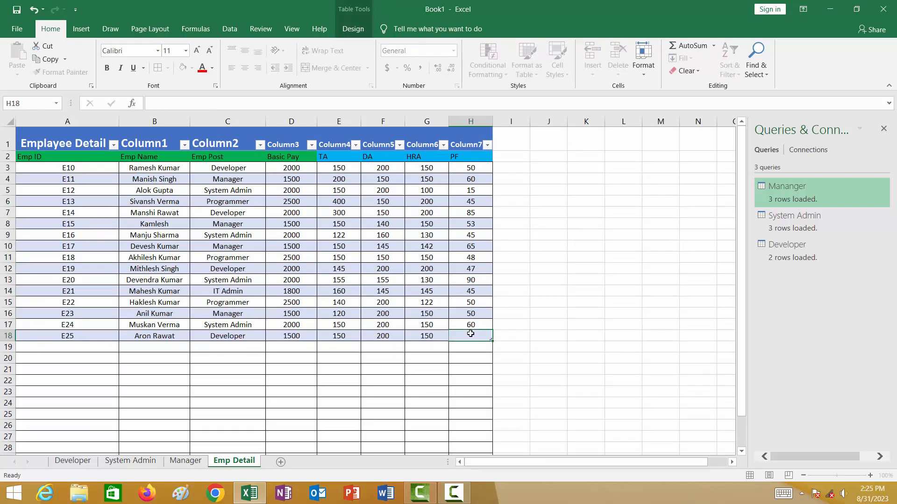
text(50)
click(292, 403)
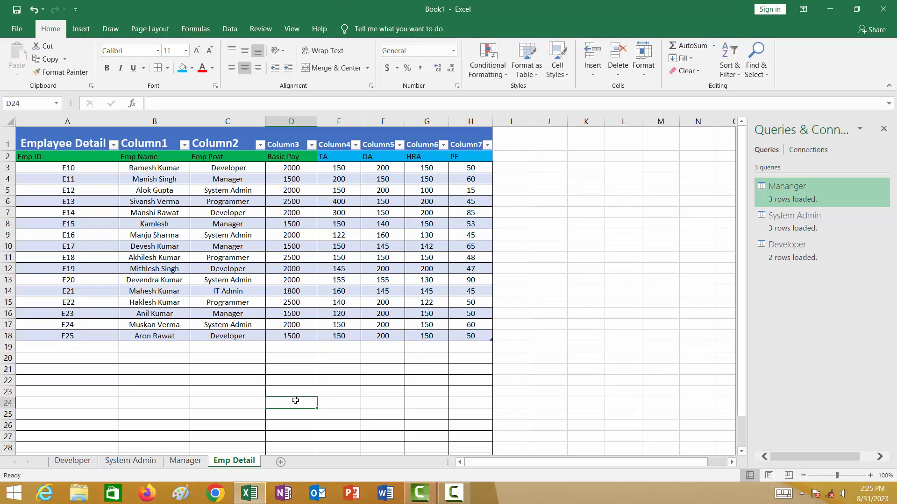
Refresh all queries and check the Developer, System Admin and Manager sheets for the added employees.
click(229, 28)
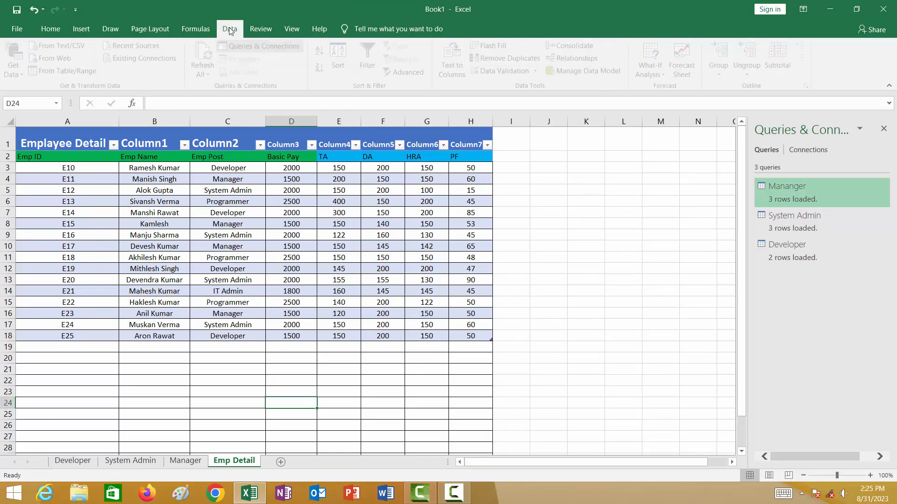
click(211, 58)
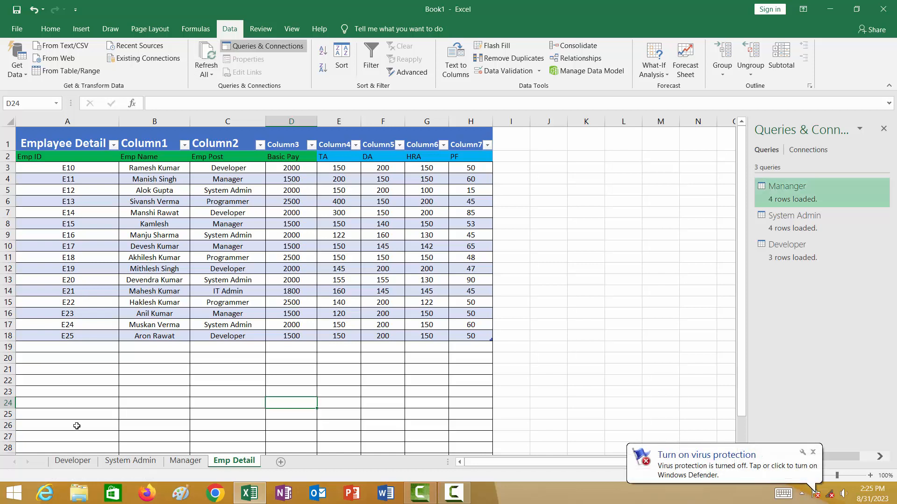
click(73, 461)
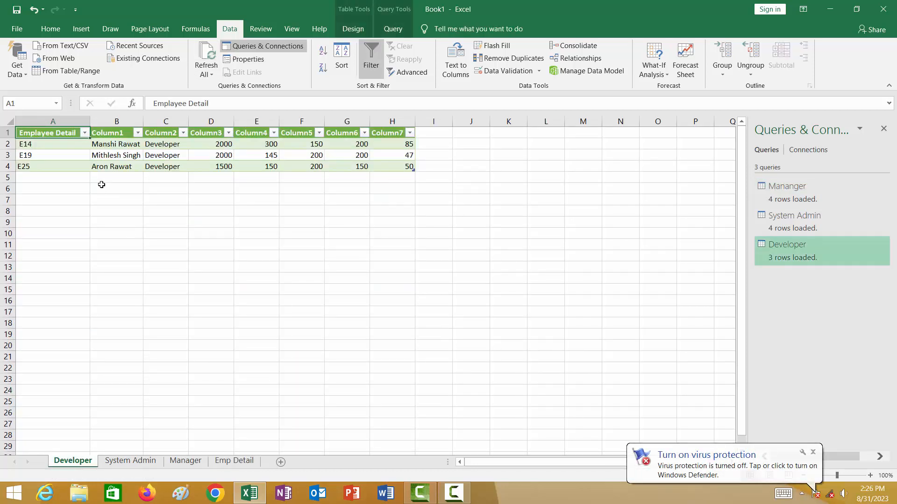
click(138, 465)
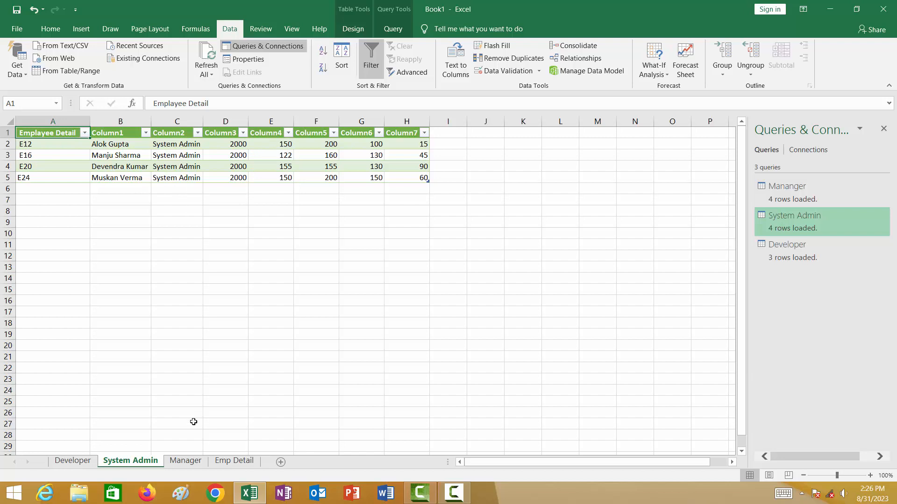
click(193, 462)
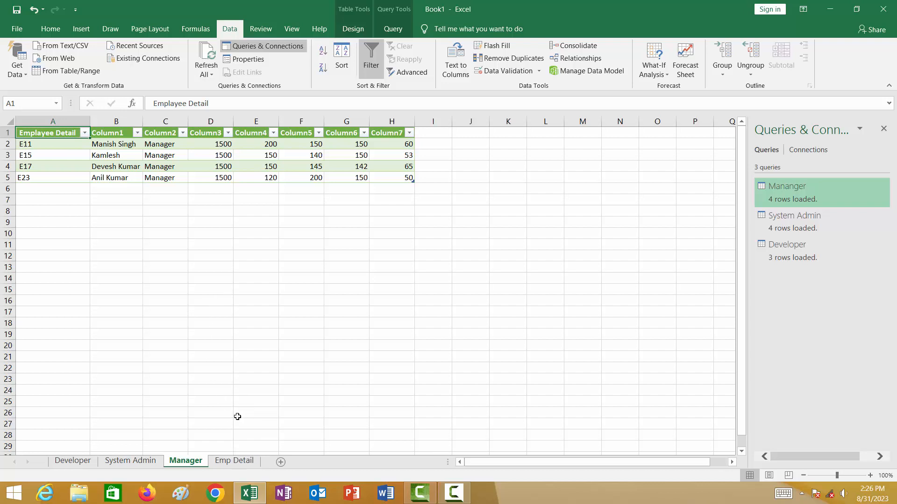
click(454, 493)
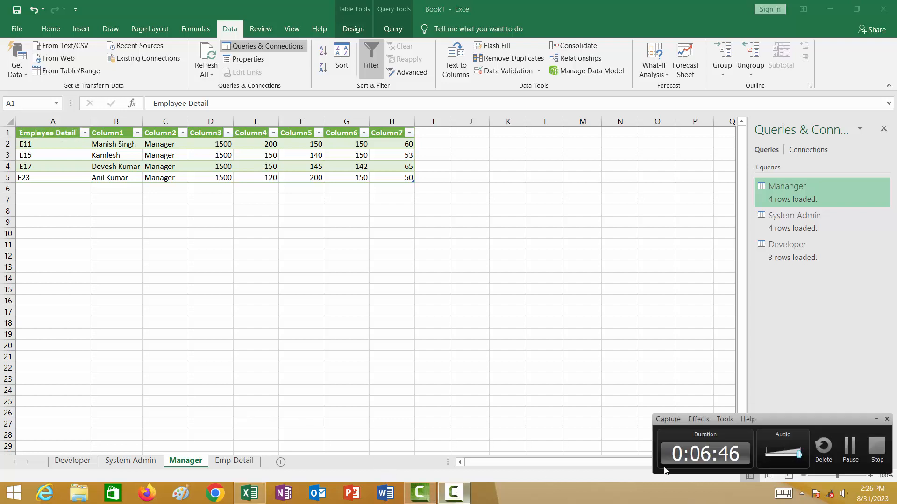